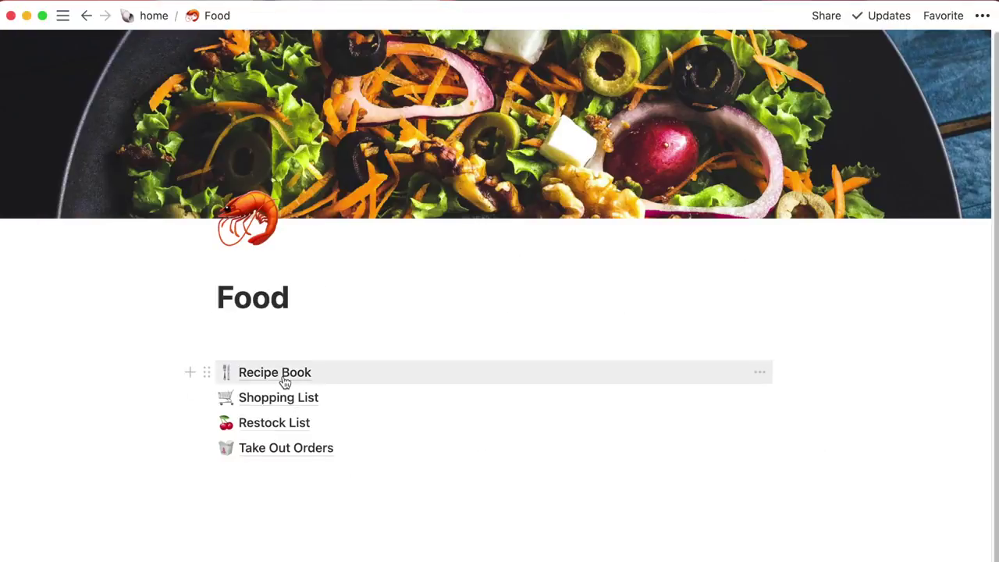
Open the Recipe Book and look through the Cilantro Lime Chicken recipe's properties, ingredients and instructions
{"action": "left_click", "coordinate": [277, 373]}
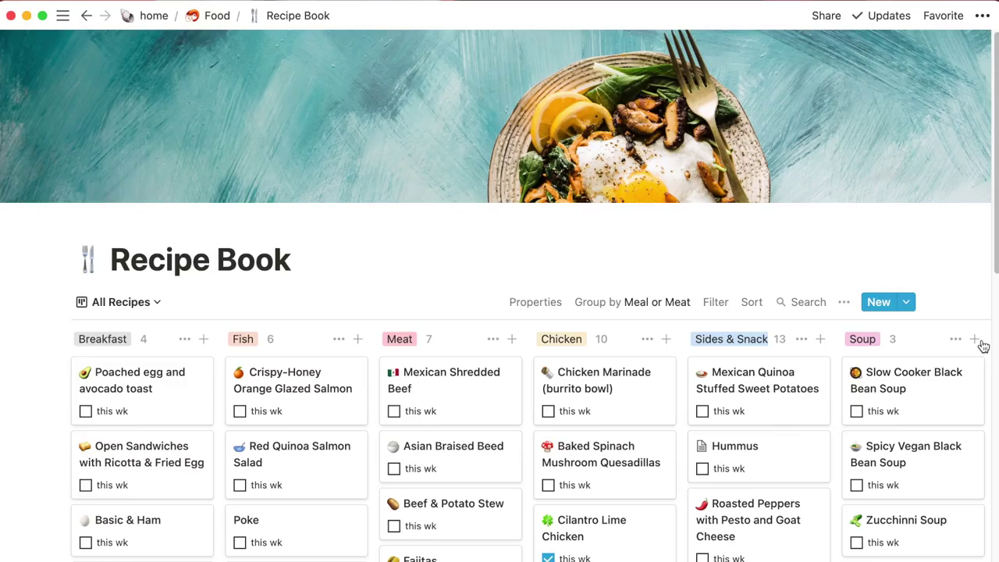
{"action": "scroll", "coordinate": [970, 292], "scroll_direction": "down", "scroll_amount": 5}
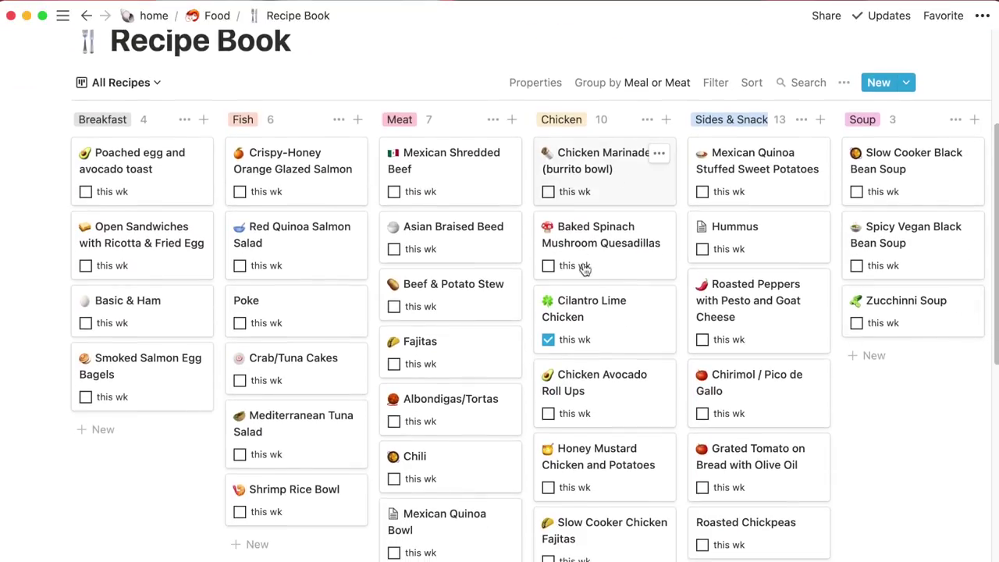
{"action": "left_click", "coordinate": [587, 304]}
{"action": "scroll", "coordinate": [587, 305], "scroll_direction": "down", "scroll_amount": 10}
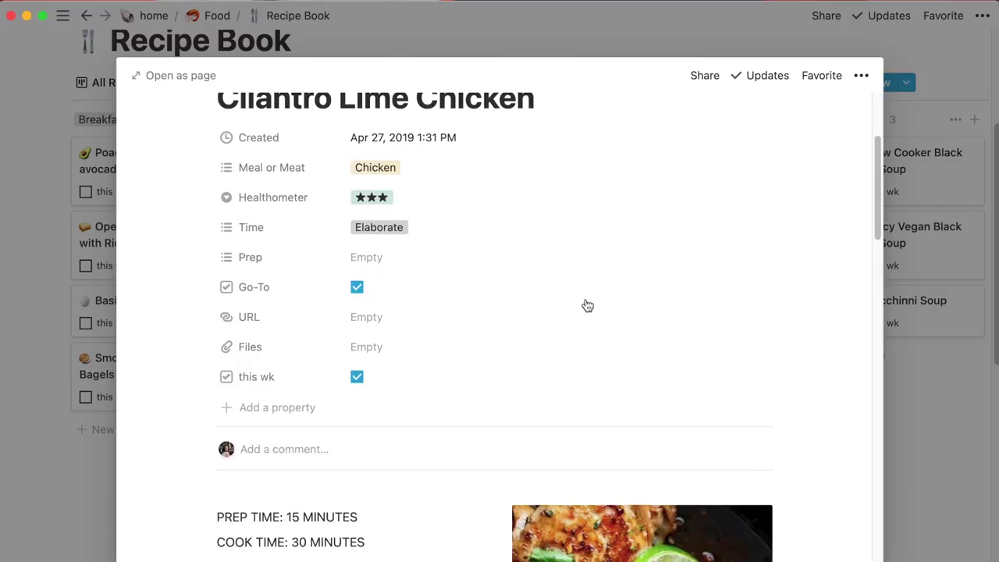
{"action": "scroll", "coordinate": [587, 304], "scroll_direction": "down", "scroll_amount": 15}
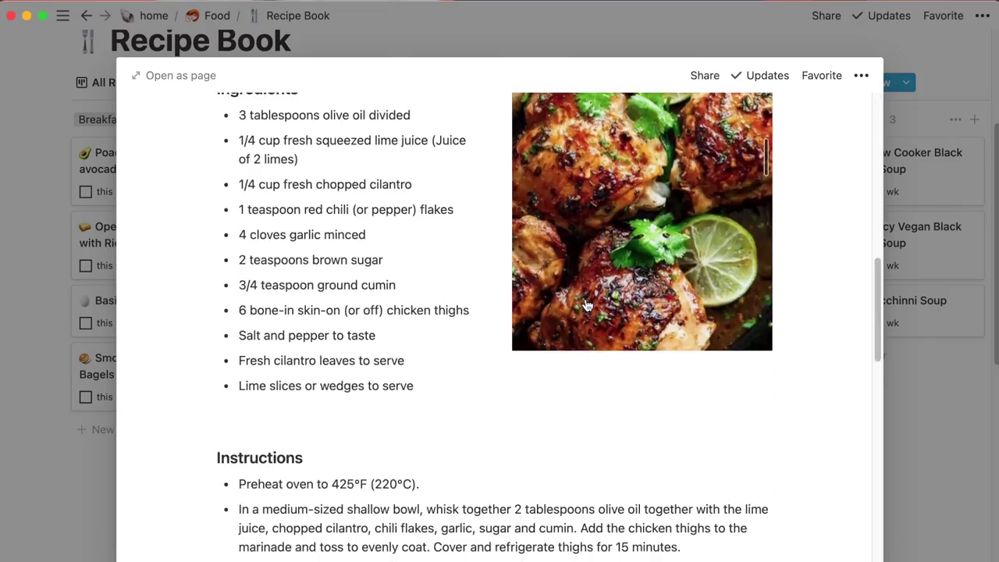
{"action": "scroll", "coordinate": [587, 304], "scroll_direction": "up", "scroll_amount": 20}
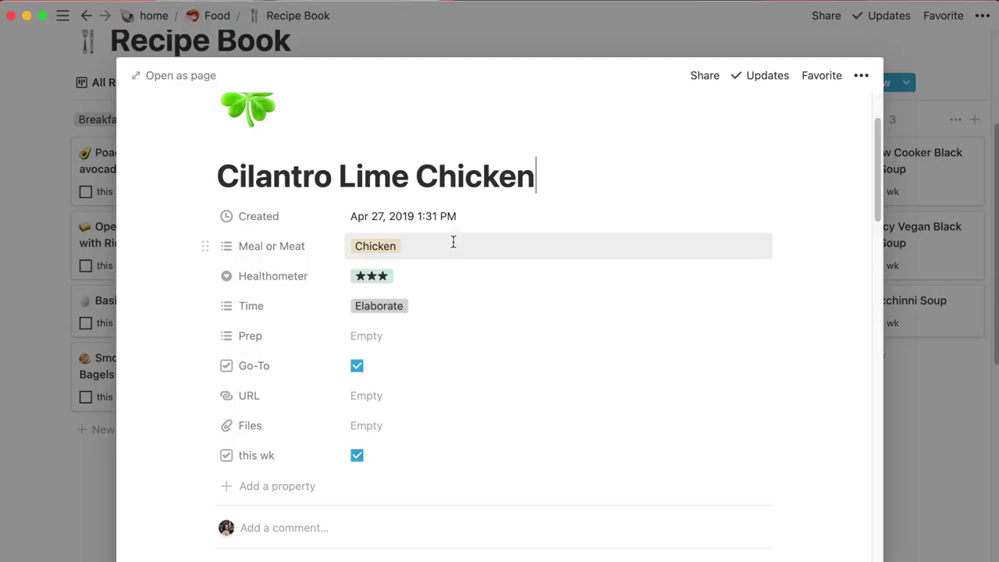
View the available Meal or Meat options for Cilantro Lime Chicken and close the recipe
{"action": "left_click", "coordinate": [452, 242]}
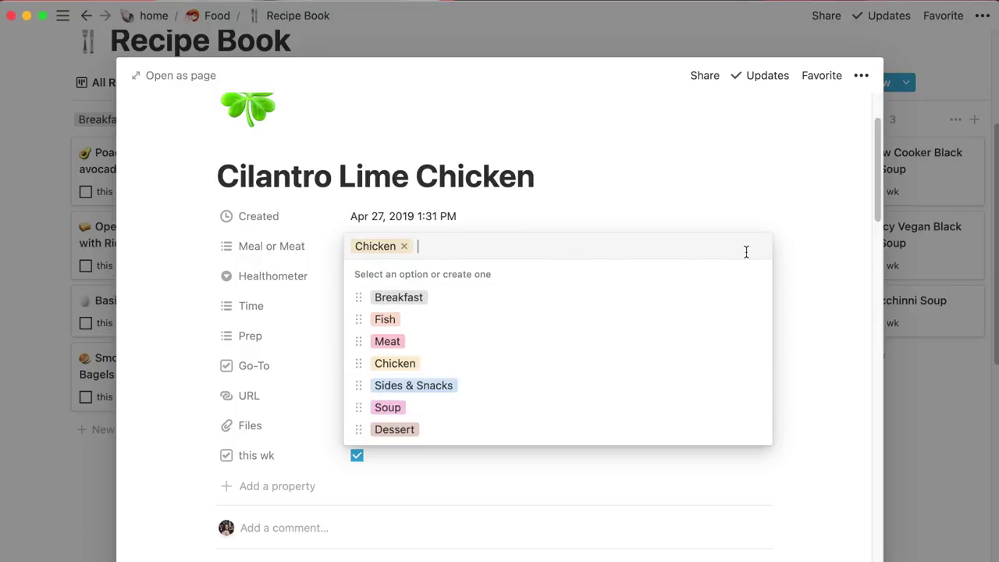
{"action": "key", "text": "Escape"}
{"action": "key", "text": "Escape"}
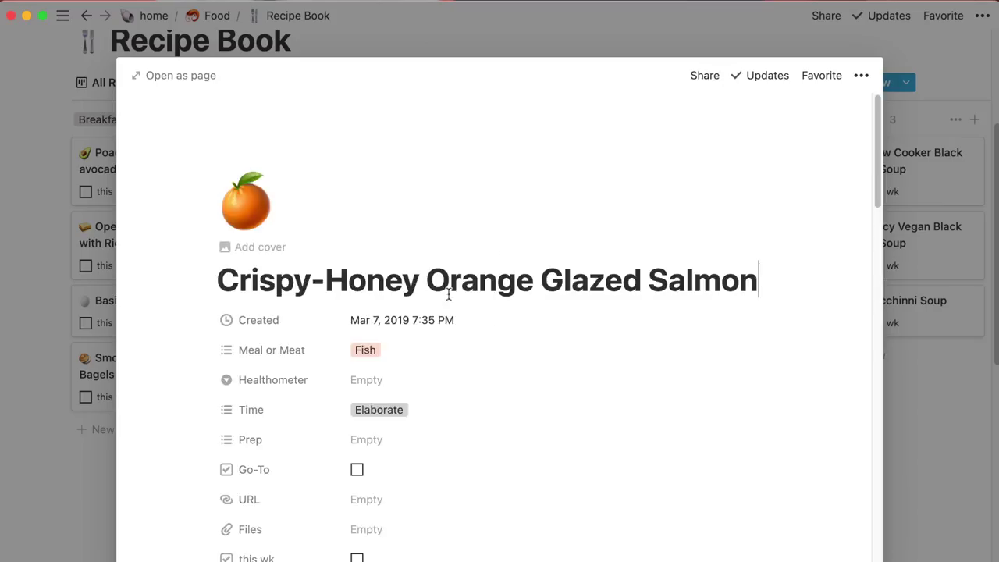
Check the Meal or Meat options of the Crispy-Honey Orange Glazed Salmon recipe and set its Healthometer to two stars
{"action": "left_click", "coordinate": [405, 352]}
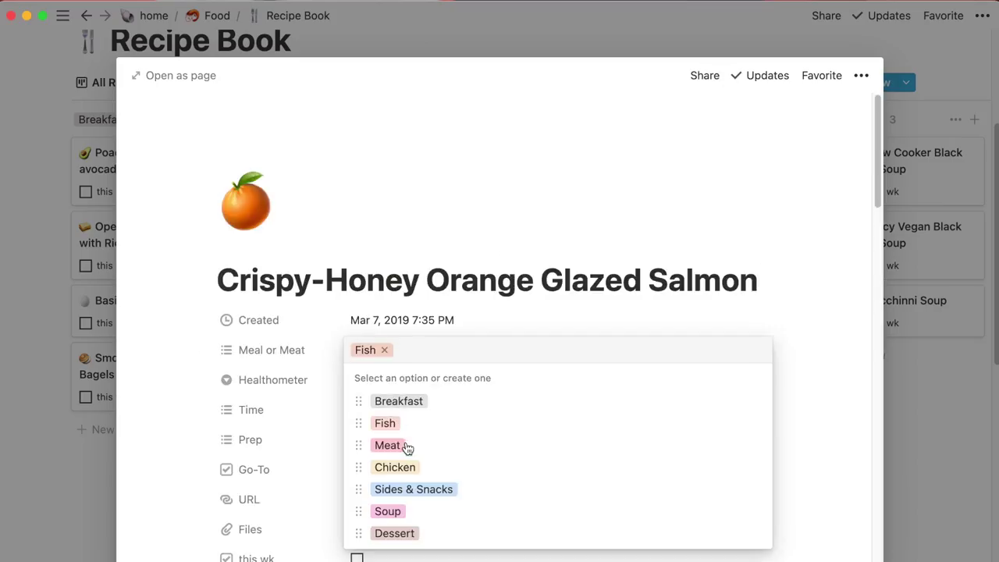
{"action": "key", "text": "Escape"}
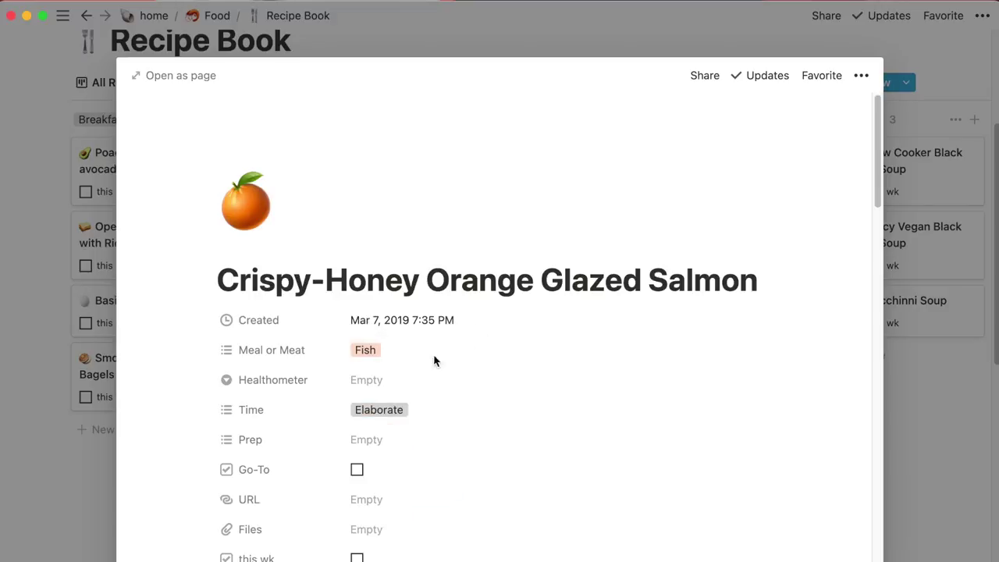
{"action": "left_click", "coordinate": [419, 381]}
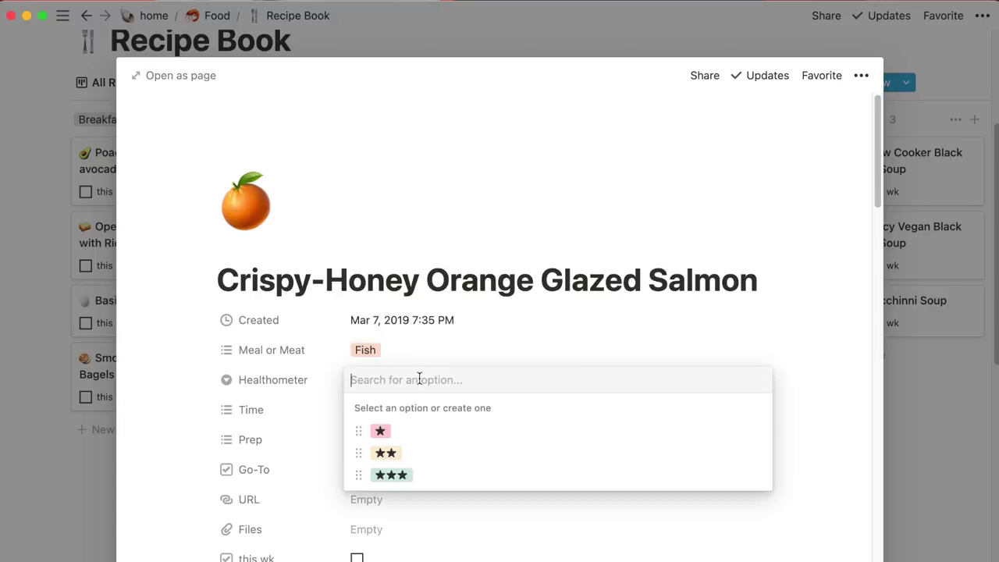
{"action": "left_click", "coordinate": [415, 454]}
{"action": "scroll", "coordinate": [692, 415], "scroll_direction": "down", "scroll_amount": 1}
{"action": "scroll", "coordinate": [694, 417], "scroll_direction": "down", "scroll_amount": 3}
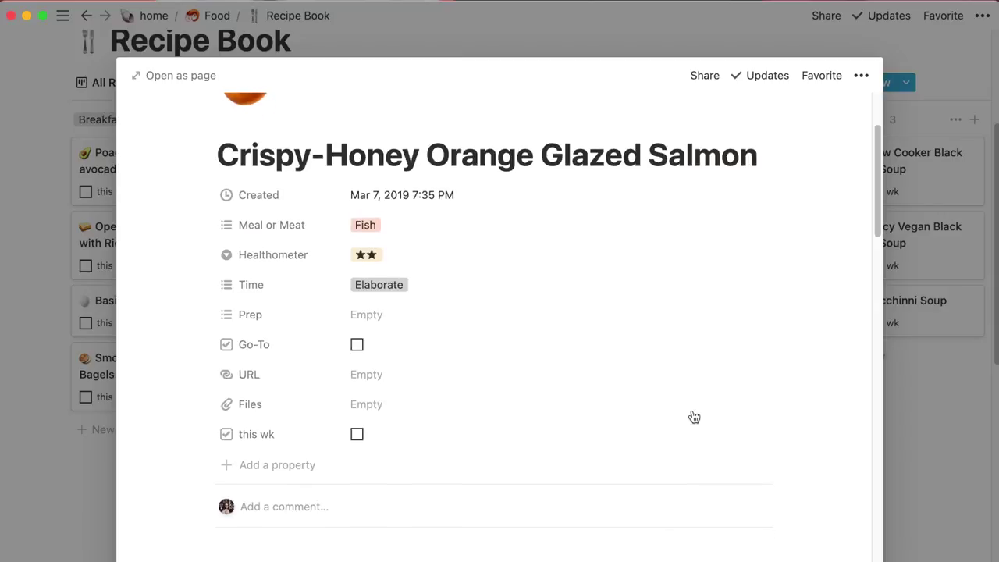
View the Time and Prep options of the Crispy-Honey Orange Glazed Salmon recipe and return to the recipe board
{"action": "left_click", "coordinate": [483, 291]}
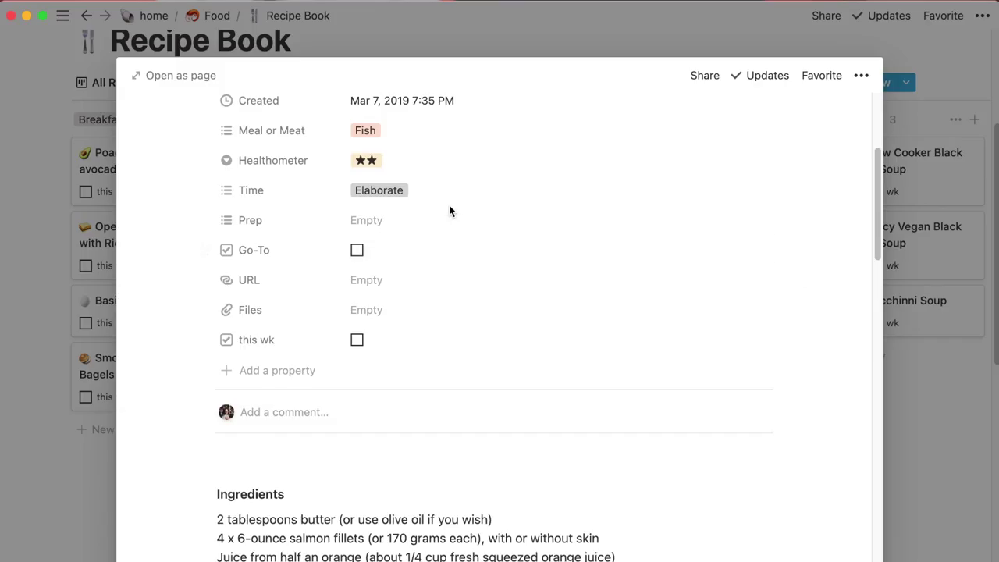
{"action": "left_click", "coordinate": [436, 222]}
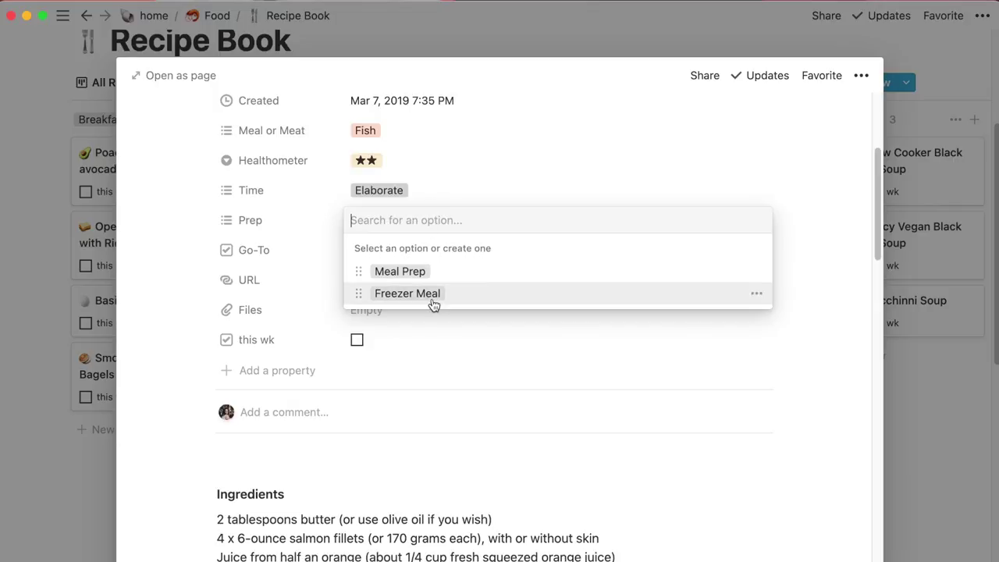
{"action": "left_click", "coordinate": [428, 457]}
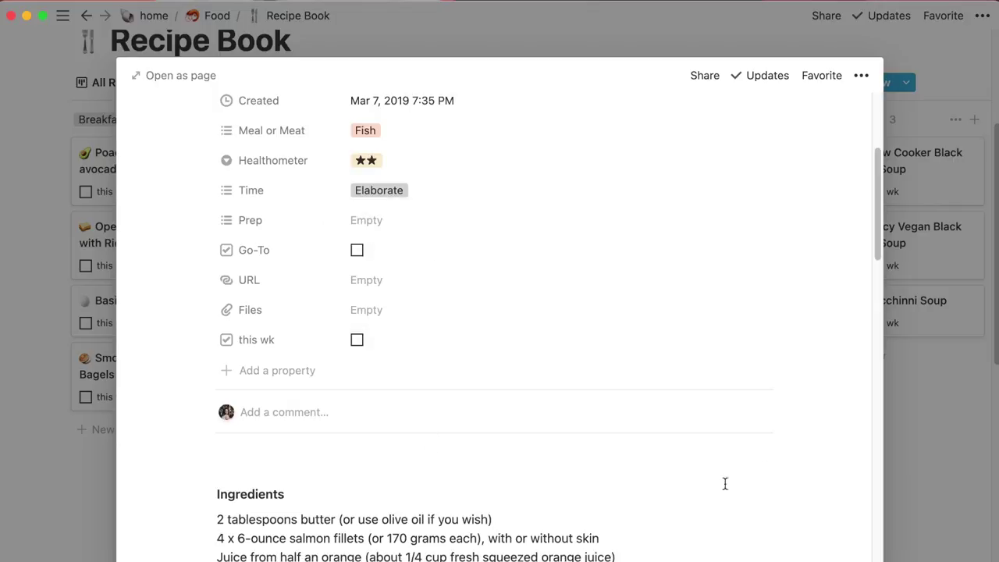
{"action": "left_click", "coordinate": [923, 414]}
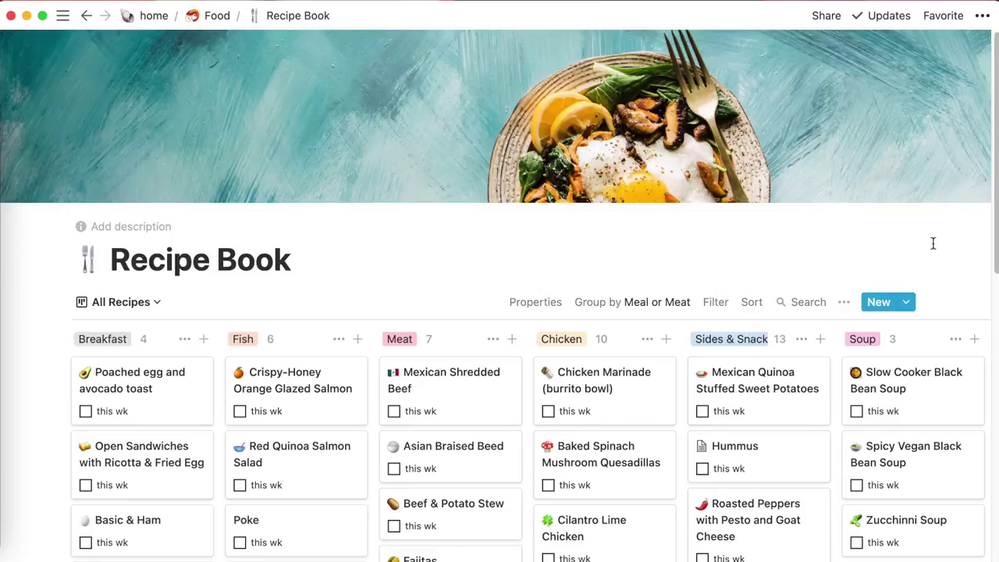
Mark Smoked Salmon Egg Bagels, Albondigas/Tortas, Fajitas and Pesto Pasta Chicken Salad as this week's meals on the recipe board
{"action": "scroll", "coordinate": [933, 244], "scroll_direction": "down", "scroll_amount": 5}
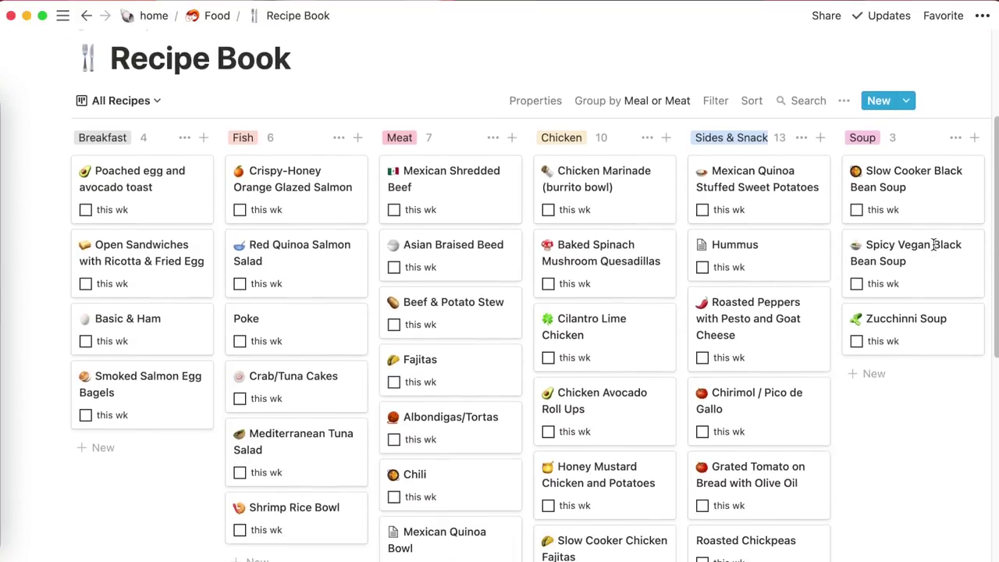
{"action": "scroll", "coordinate": [934, 244], "scroll_direction": "up", "scroll_amount": 1}
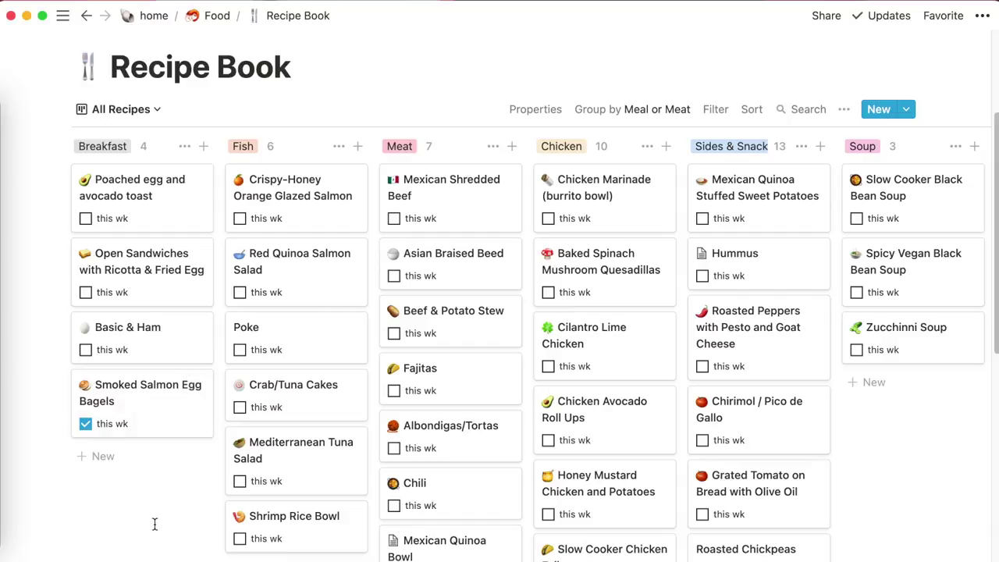
{"action": "scroll", "coordinate": [664, 332], "scroll_direction": "down", "scroll_amount": 5}
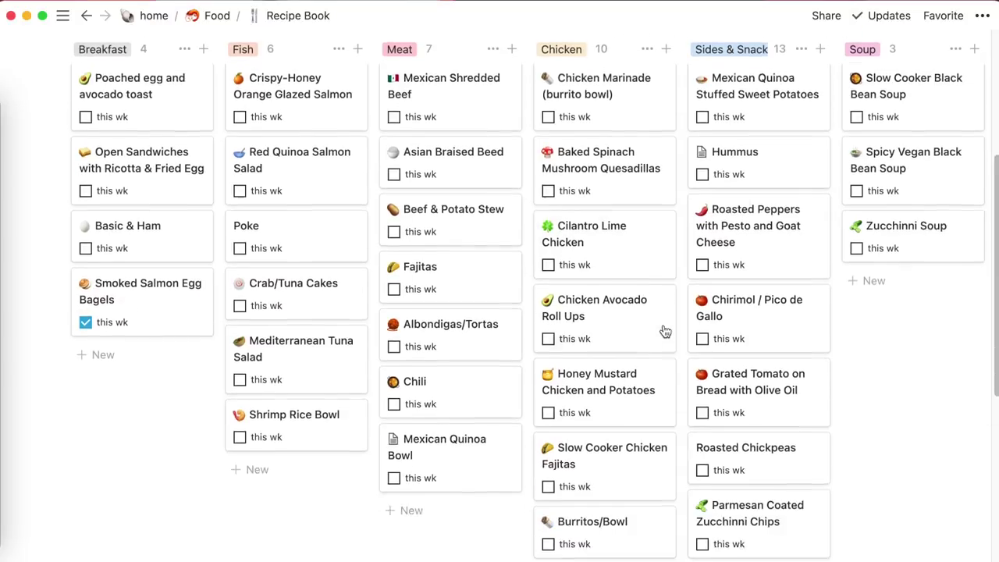
{"action": "scroll", "coordinate": [664, 332], "scroll_direction": "down", "scroll_amount": 2}
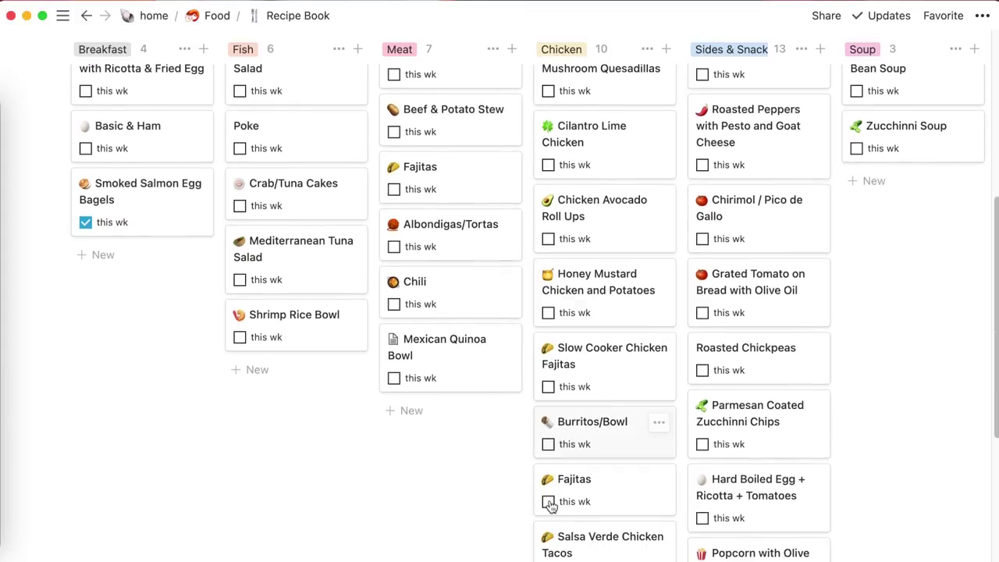
{"action": "left_click", "coordinate": [549, 503]}
{"action": "scroll", "coordinate": [550, 505], "scroll_direction": "down", "scroll_amount": 3}
{"action": "scroll", "coordinate": [551, 506], "scroll_direction": "up", "scroll_amount": 7}
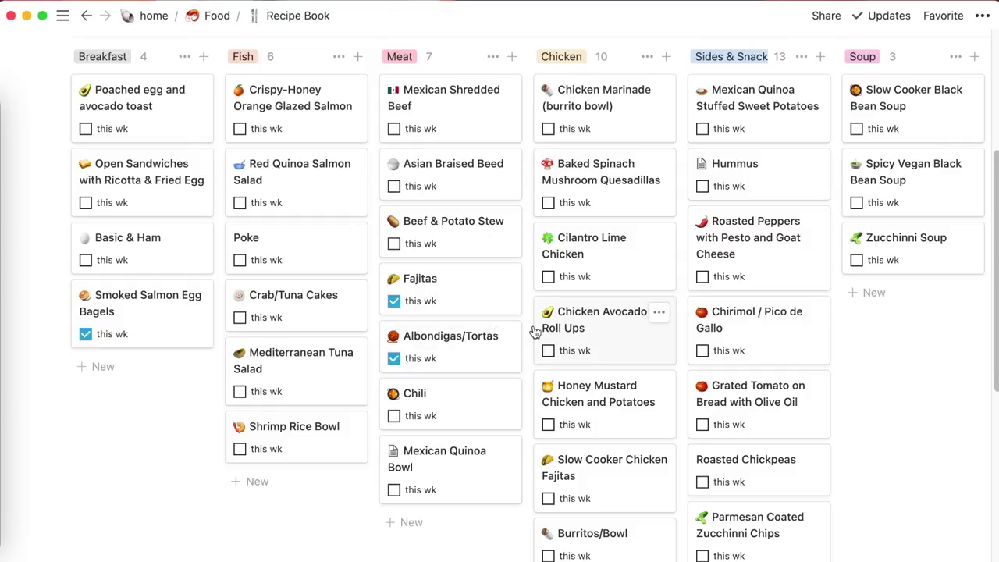
{"action": "scroll", "coordinate": [533, 340], "scroll_direction": "down", "scroll_amount": 8}
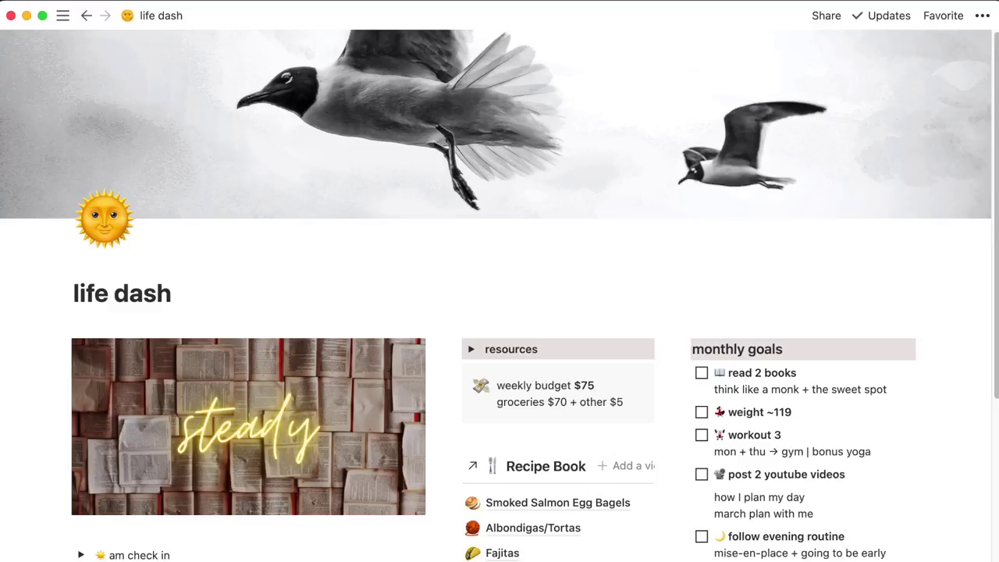
Open the Shopping List linked on the life dash page in a separate window
{"action": "scroll", "coordinate": [700, 481], "scroll_direction": "down", "scroll_amount": 3}
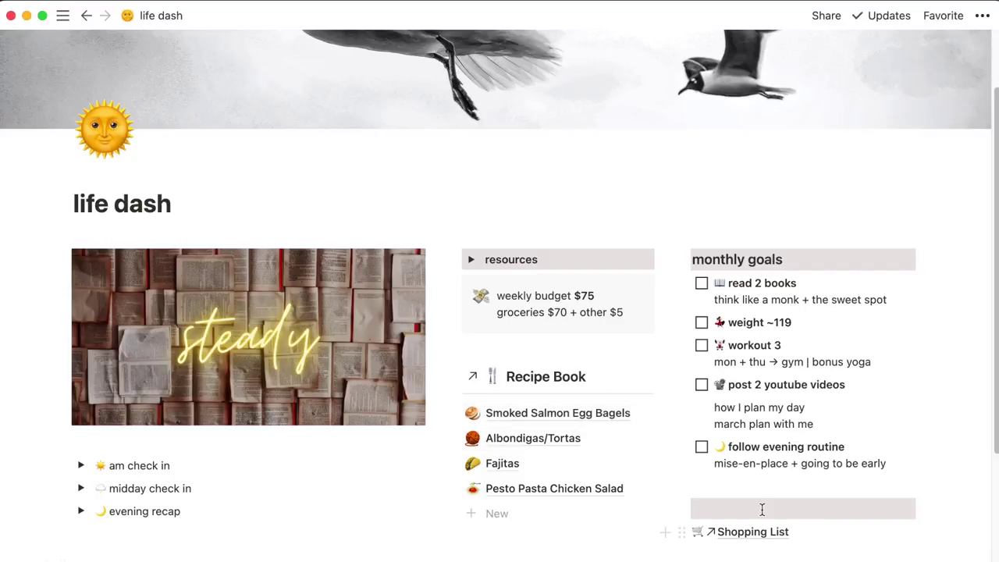
{"action": "scroll", "coordinate": [756, 556], "scroll_direction": "up", "scroll_amount": 1}
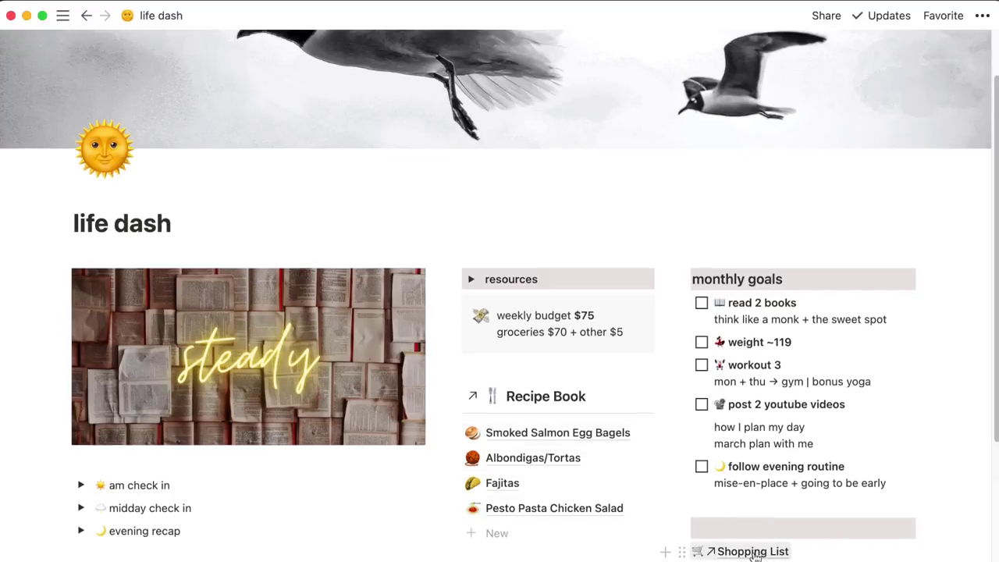
{"action": "left_click", "coordinate": [754, 552], "text": "super"}
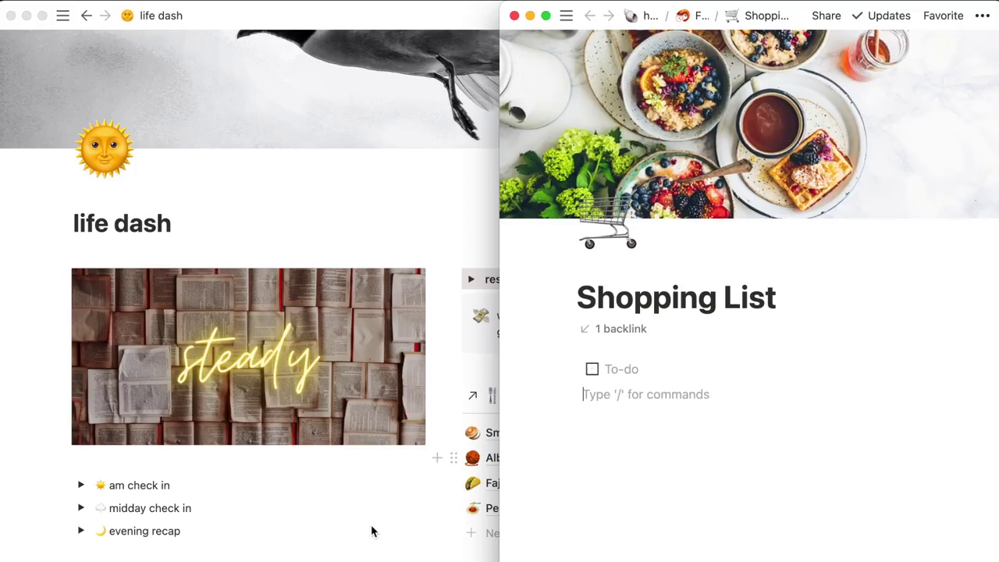
Open the Pesto Pasta Chicken Salad recipe as a full page beside the Shopping List window and show its ingredients
{"action": "left_click", "coordinate": [372, 529]}
{"action": "left_click", "coordinate": [511, 509]}
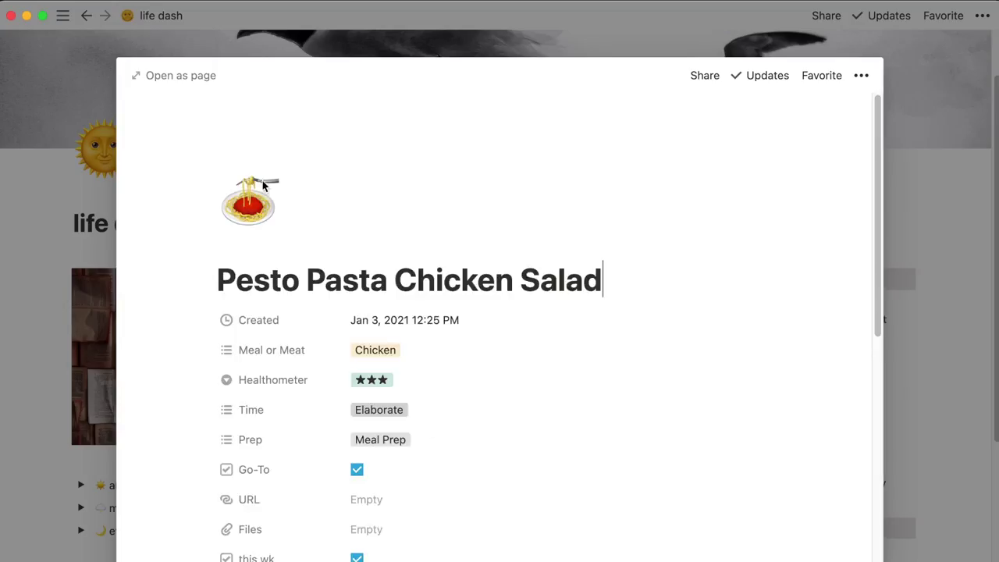
{"action": "left_click", "coordinate": [181, 76]}
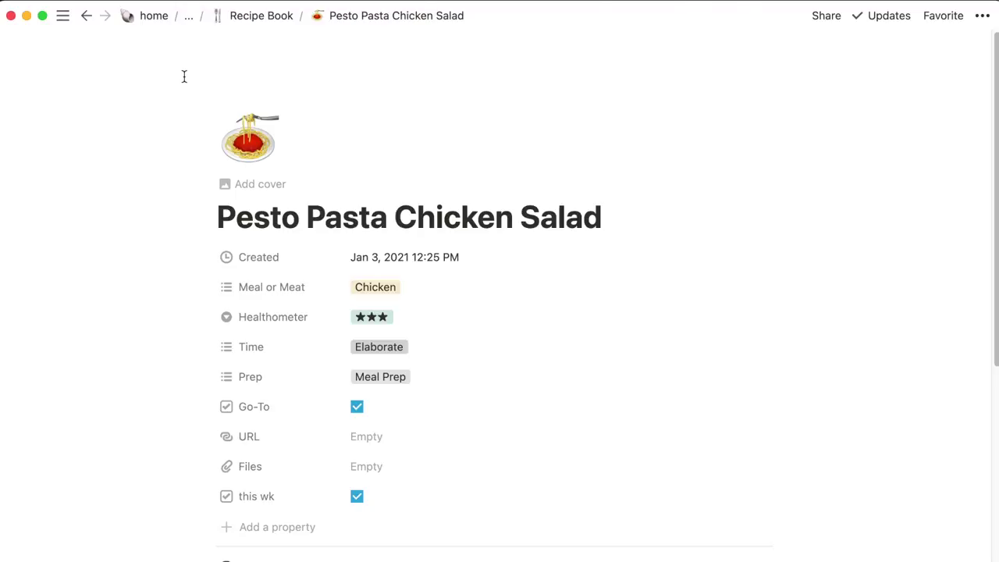
{"action": "key", "text": "ctrl+alt+Left"}
{"action": "scroll", "coordinate": [207, 320], "scroll_direction": "down", "scroll_amount": 5}
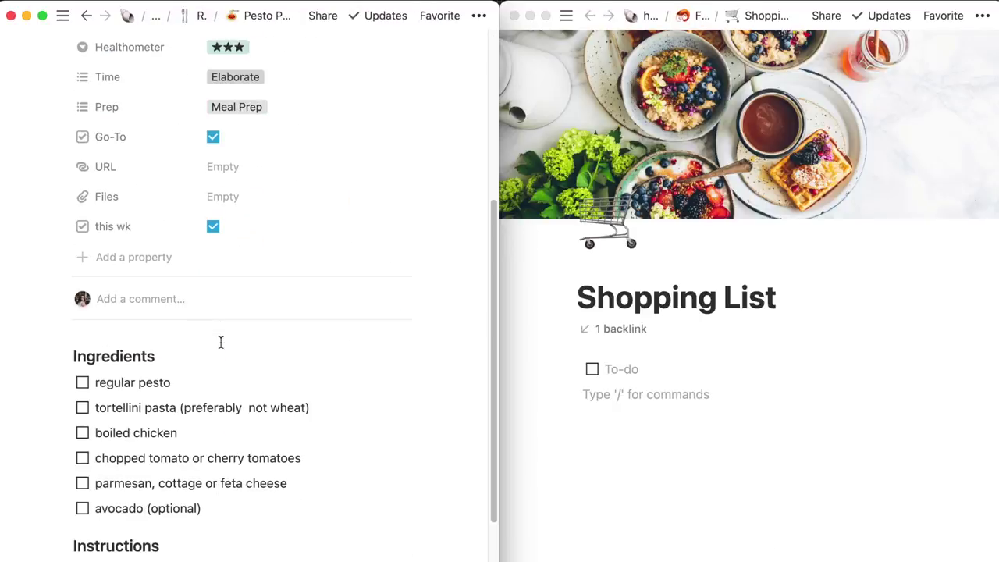
Copy all the ingredient to-dos, from regular pesto to avocado (optional), into the Shopping List and remove the leftover blank line
{"action": "left_click_drag", "start_coordinate": [54, 388], "coordinate": [164, 501]}
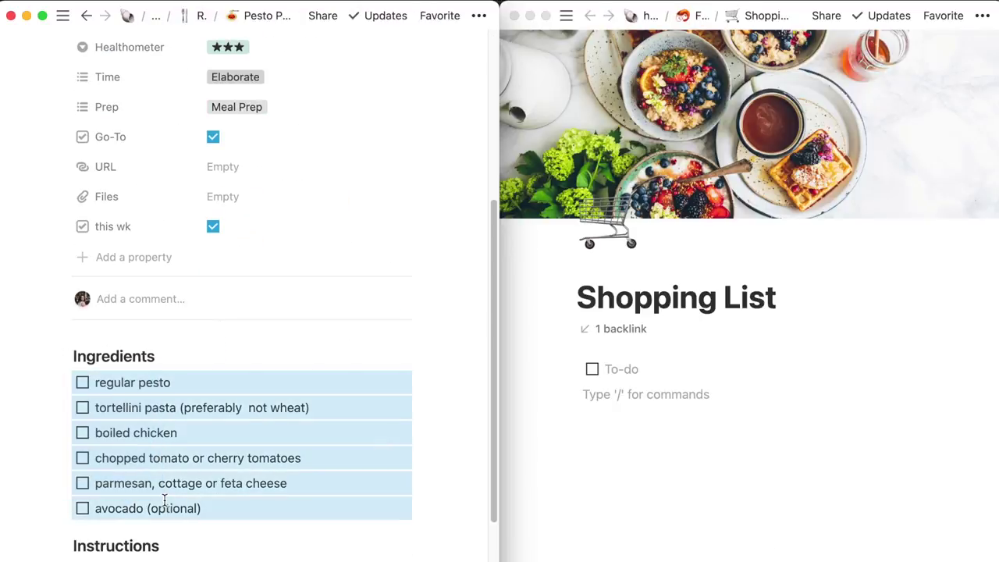
{"action": "left_click", "coordinate": [665, 380]}
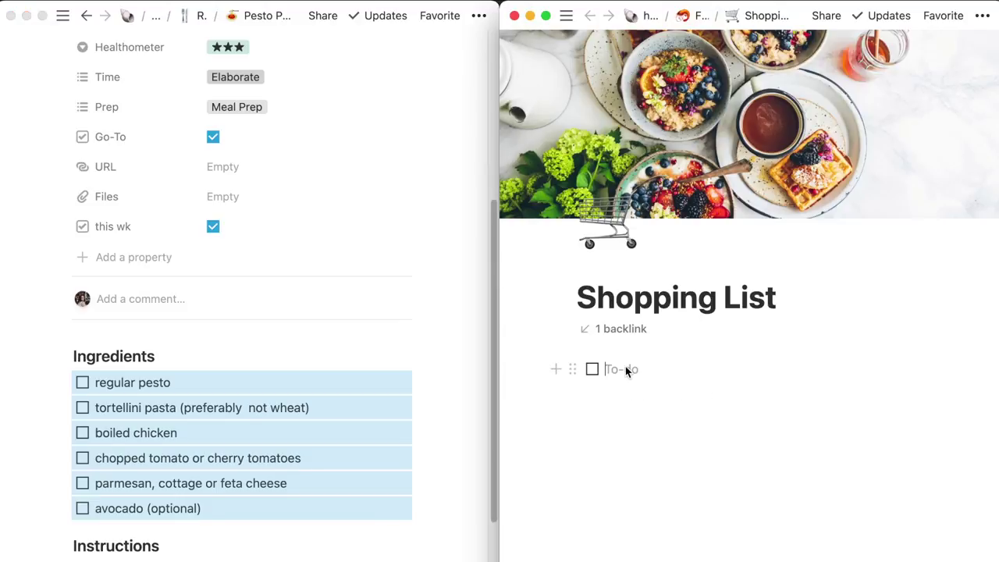
{"action": "type", "text": "regular pesto tortellini pasta (preferably  not wheat) boiled chicken chopped tomato or cherry tomatoes parmesan, cottage or feta cheese avocado (optional)"}
{"action": "key", "text": "BackSpace"}
{"action": "key", "text": "BackSpace"}
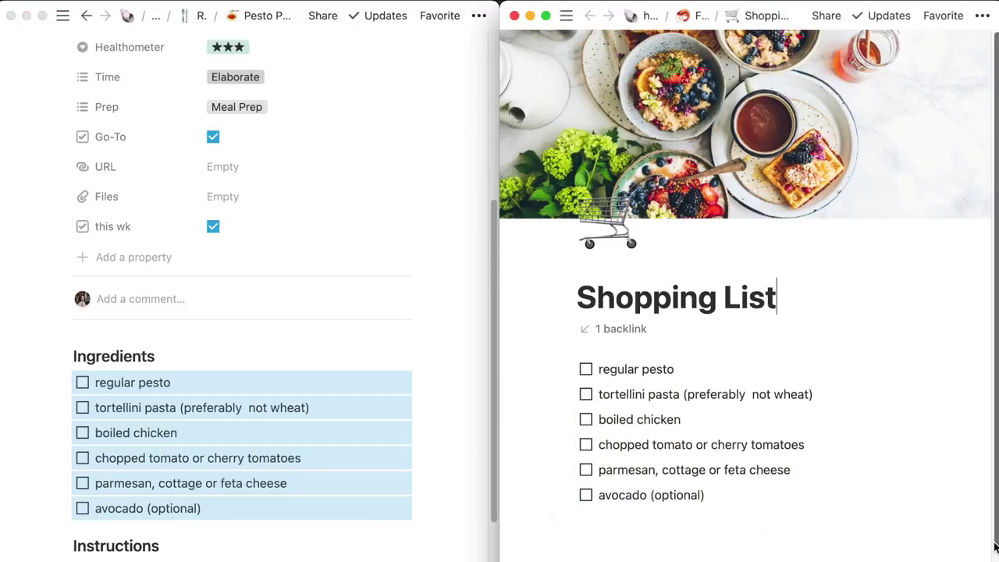
{"action": "left_click", "coordinate": [951, 535]}
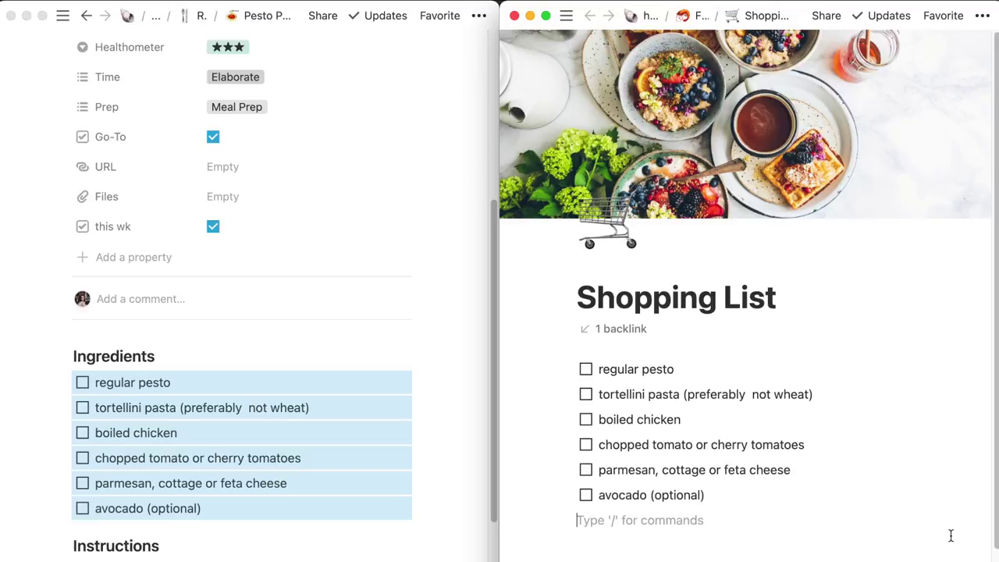